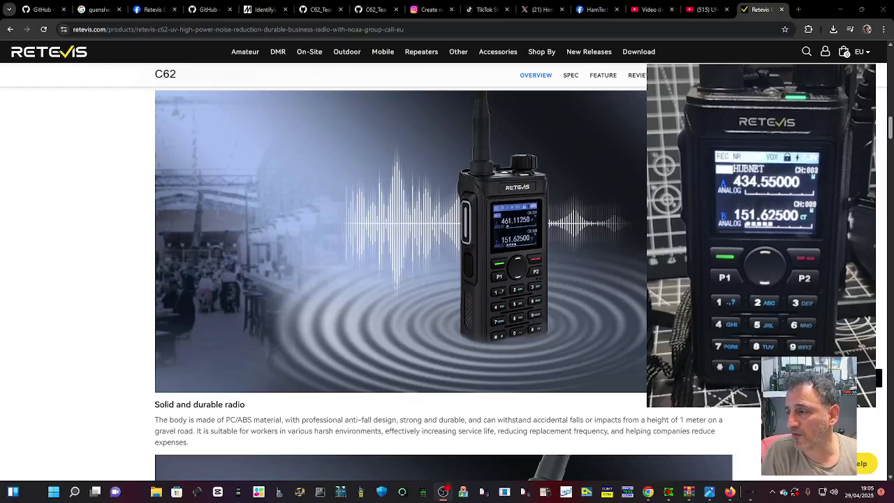
Step: Check which COM port the CPS is set to use, closing the setting unchanged
scroll(444, 273, "down", 5)
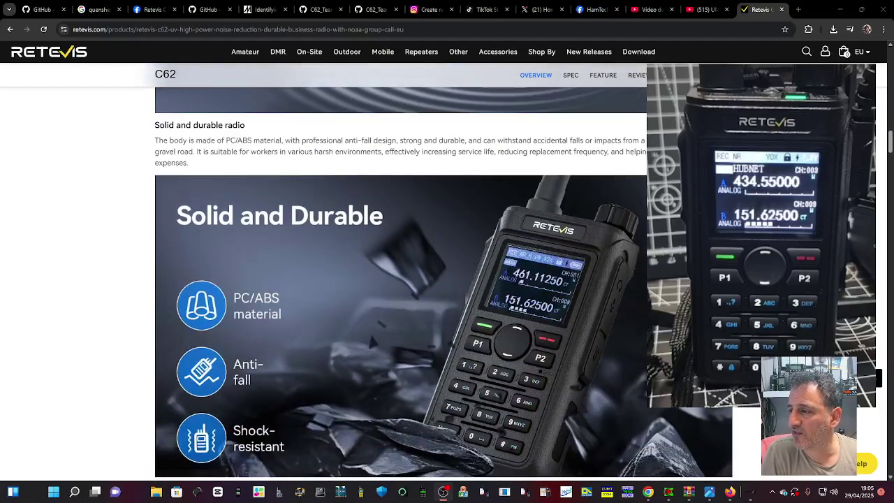
scroll(444, 273, "up", 2)
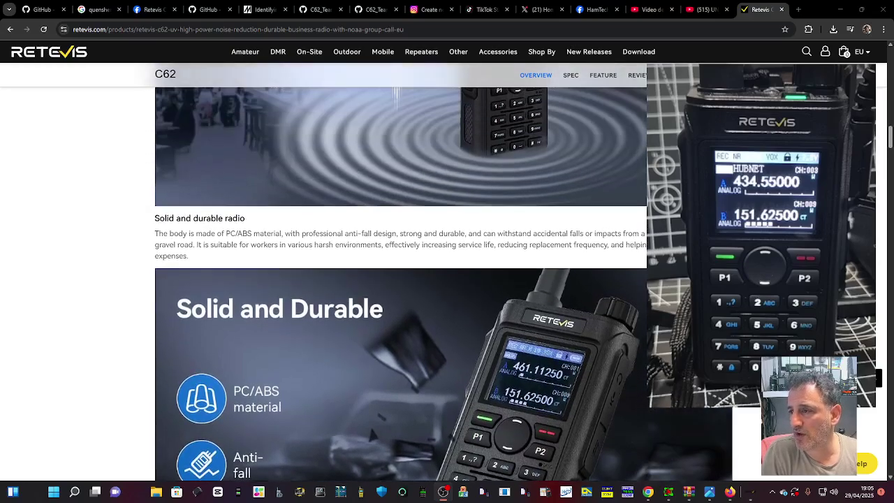
left_click_drag(891, 143, 891, 451)
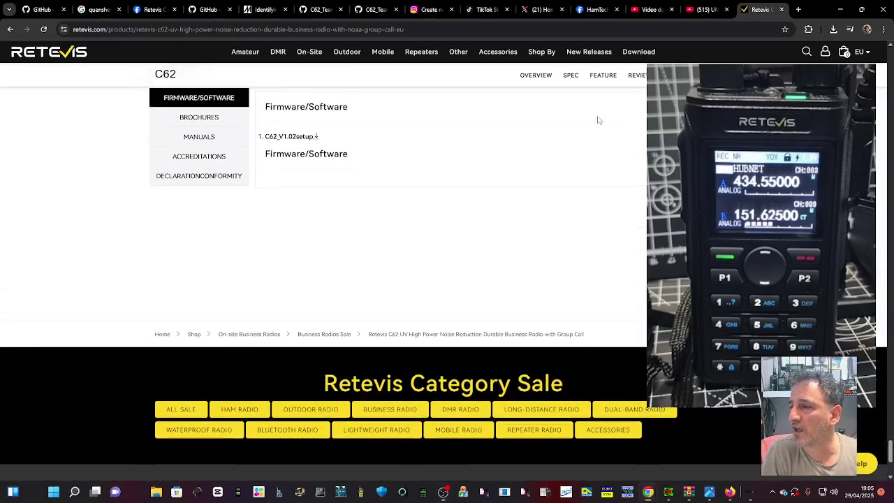
scroll(351, 200, "up", 1)
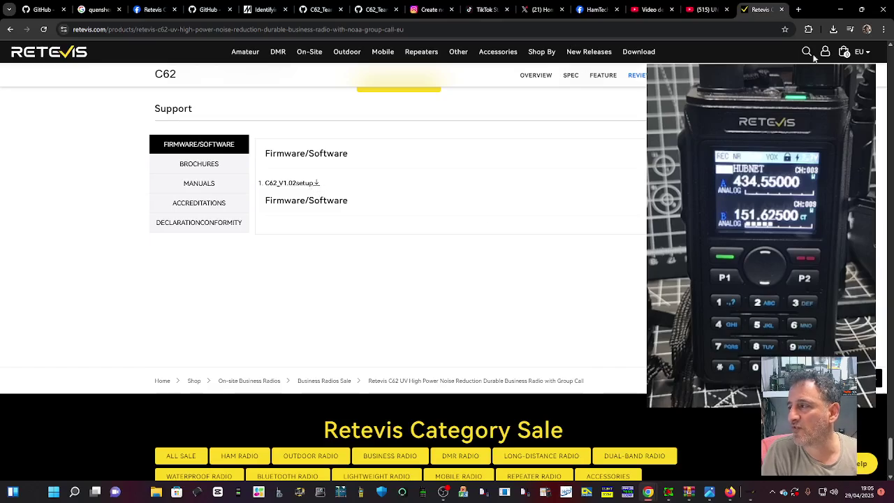
scroll(292, 182, "up", 20)
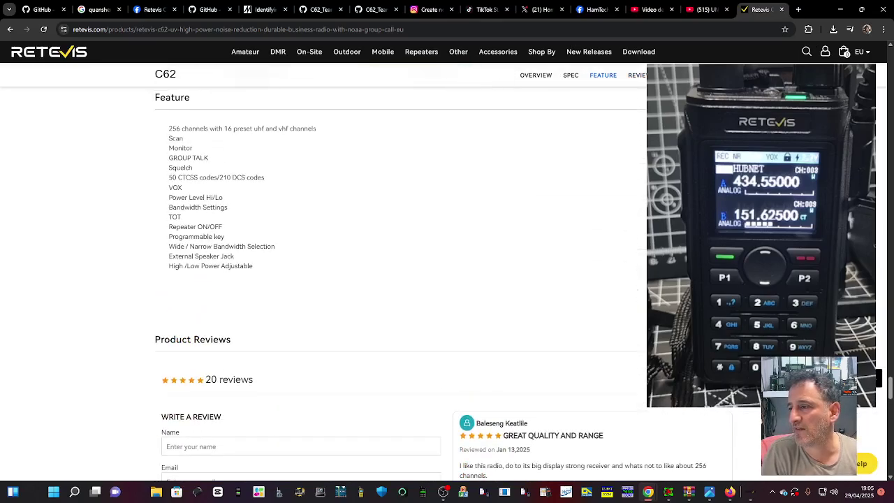
scroll(402, 272, "down", 10)
scroll(402, 273, "up", 3)
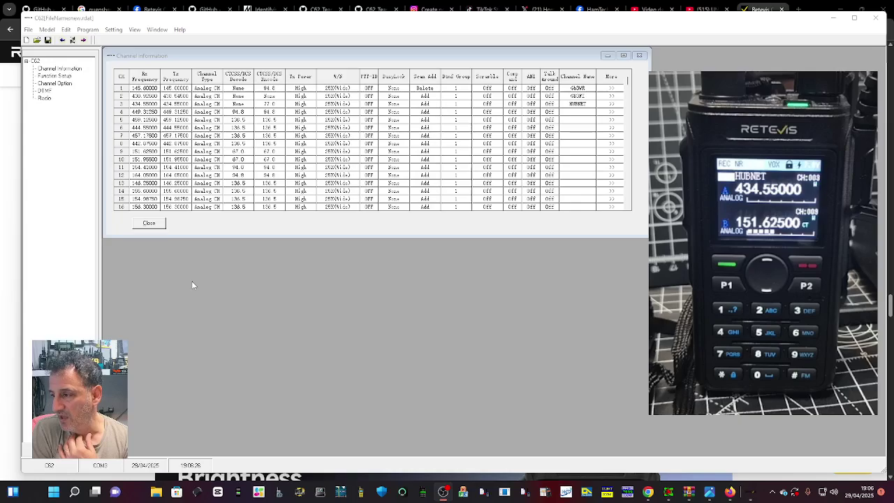
left_click(98, 30)
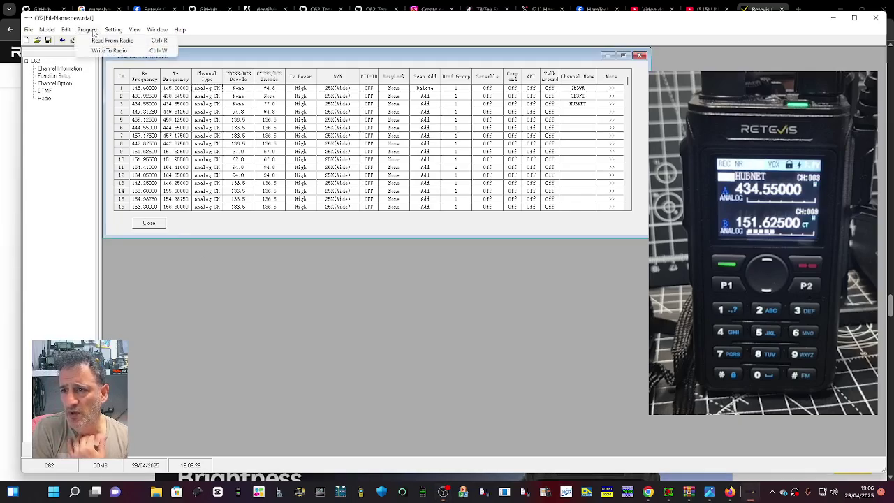
left_click(129, 40)
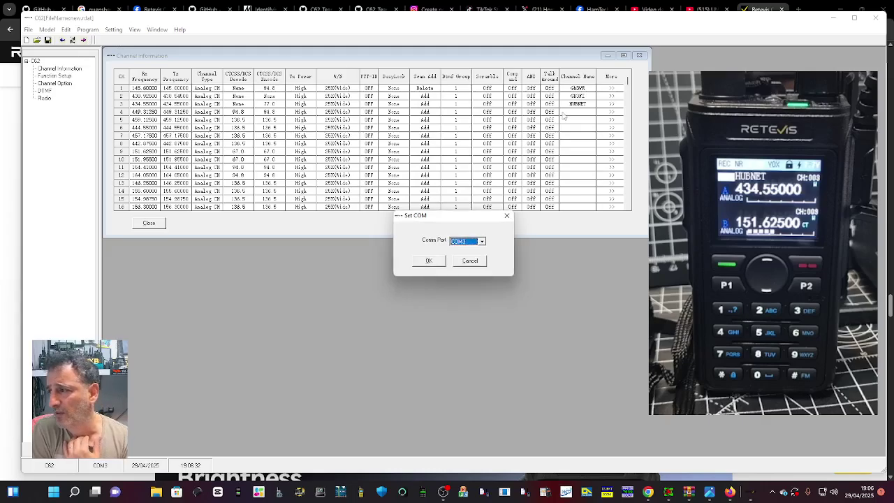
left_click(51, 195)
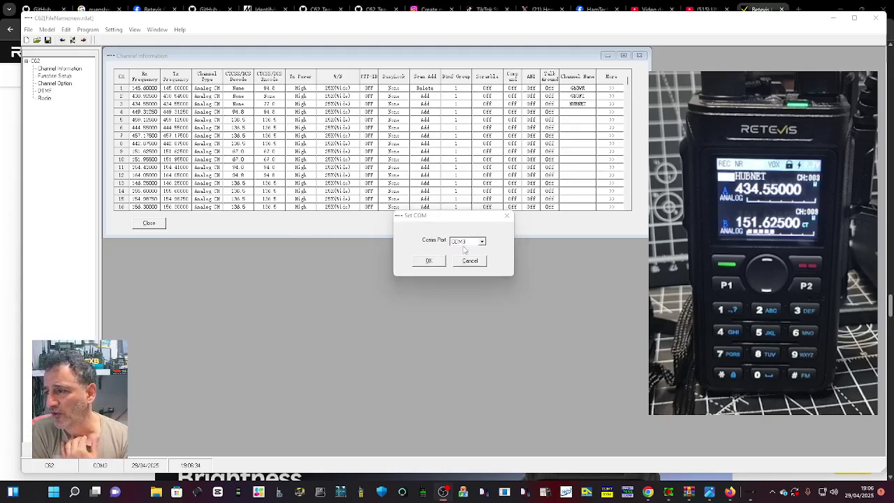
left_click(507, 217)
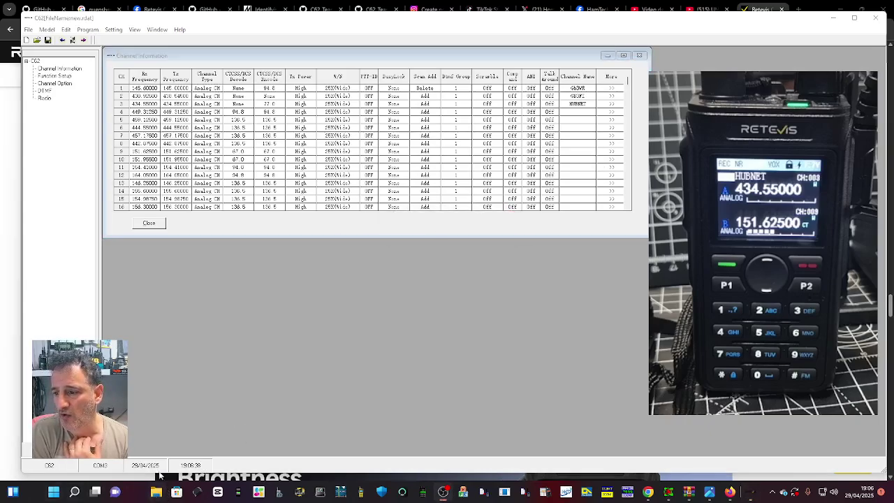
Step: Open Device Manager and expand Ports (COM & LPT) to find USB-SERIAL CH340 on COM3
right_click(156, 492)
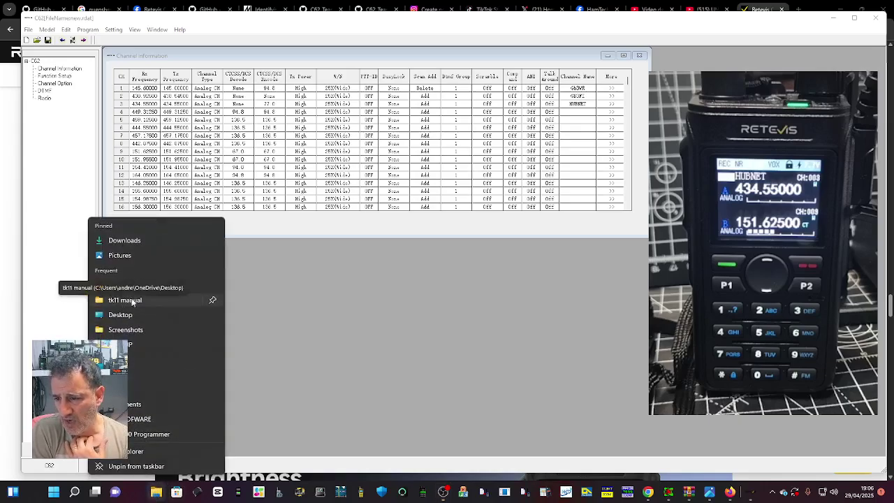
right_click(55, 494)
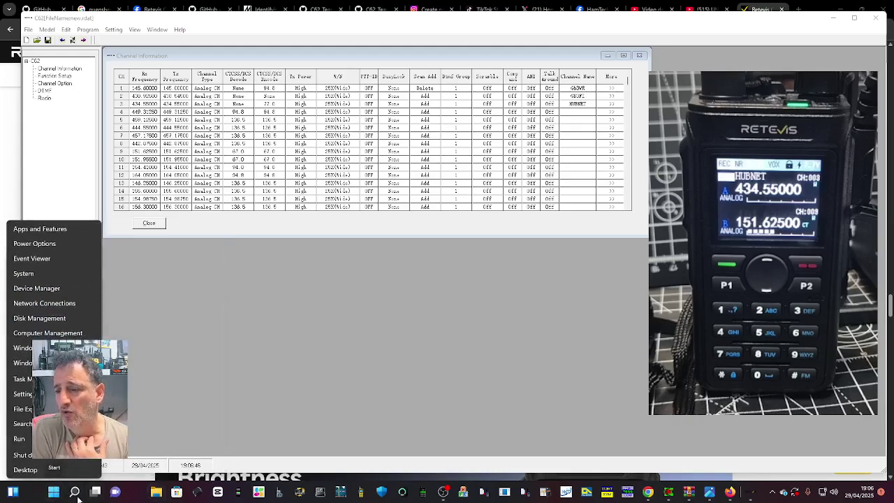
left_click(45, 289)
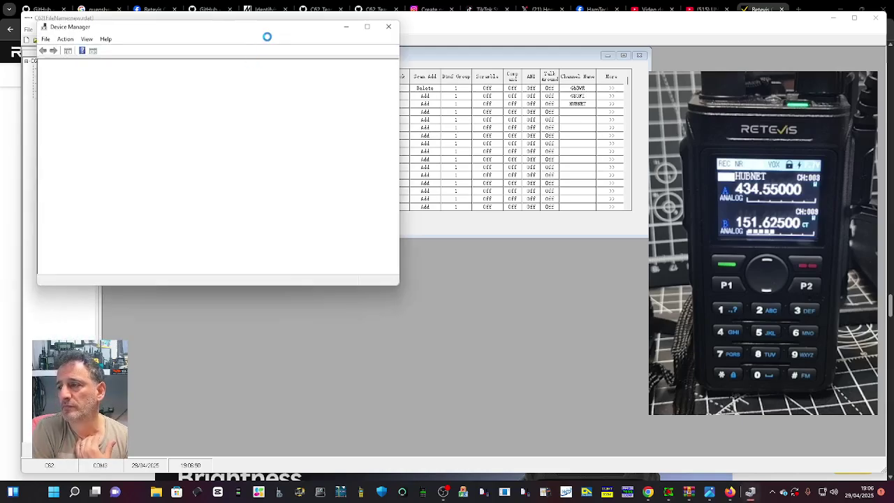
scroll(135, 180, "down", 3)
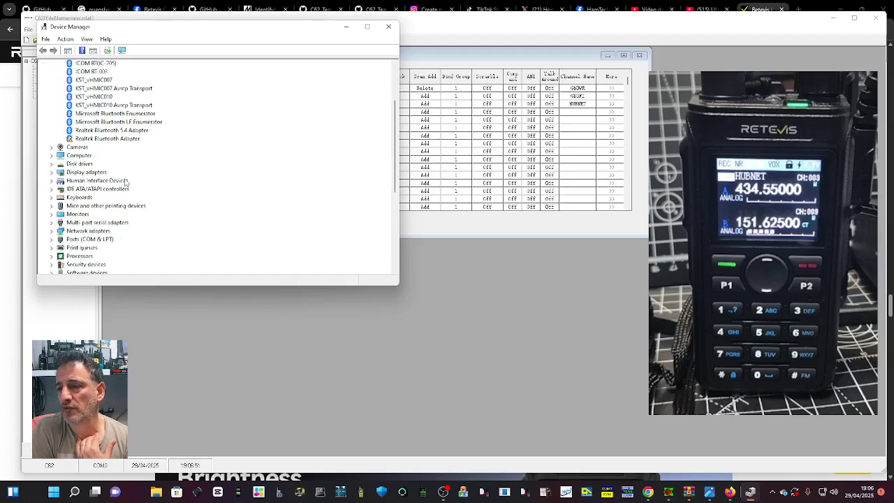
double_click(90, 239)
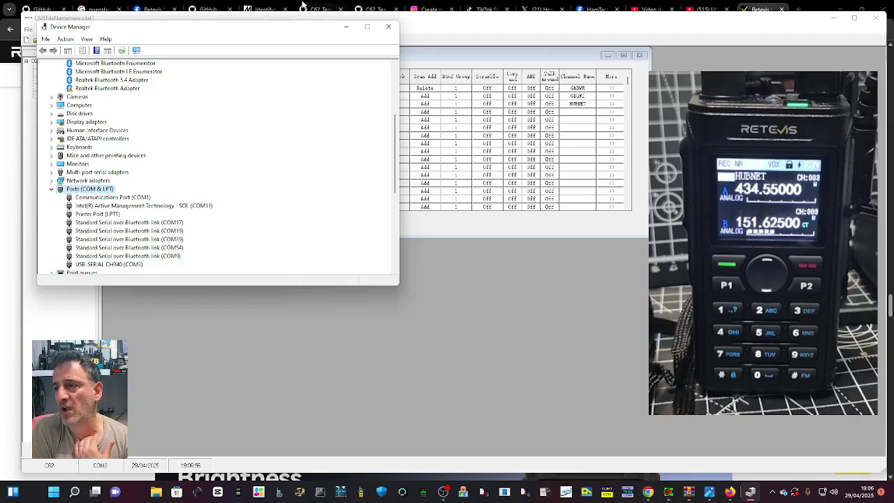
Step: Read the radio's memory into the CPS with Program > Read From Radio, closing it at 100%
left_click(346, 27)
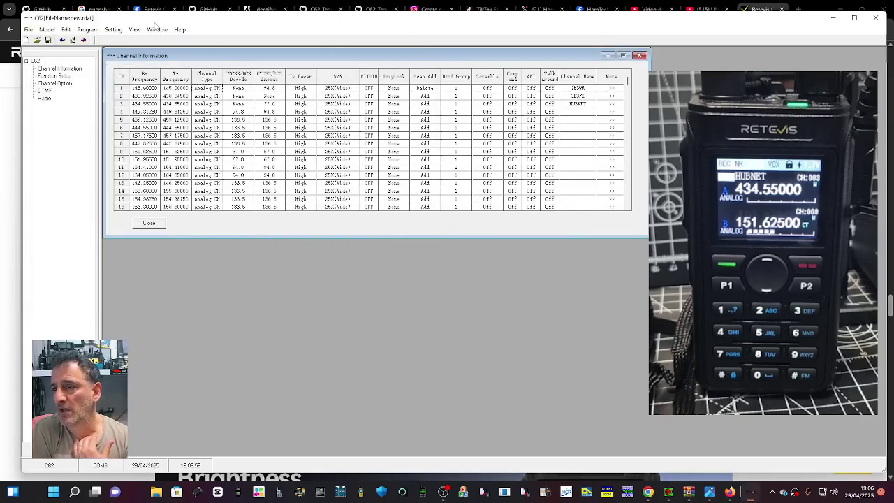
left_click(82, 30)
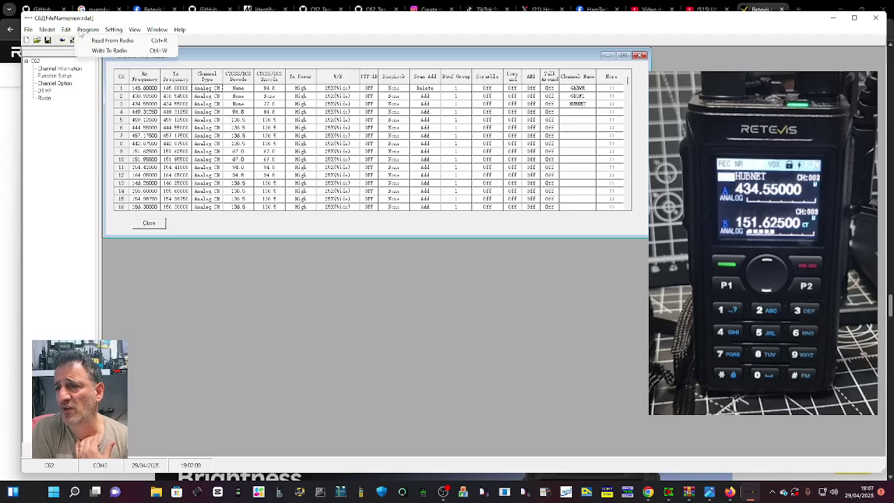
left_click(108, 40)
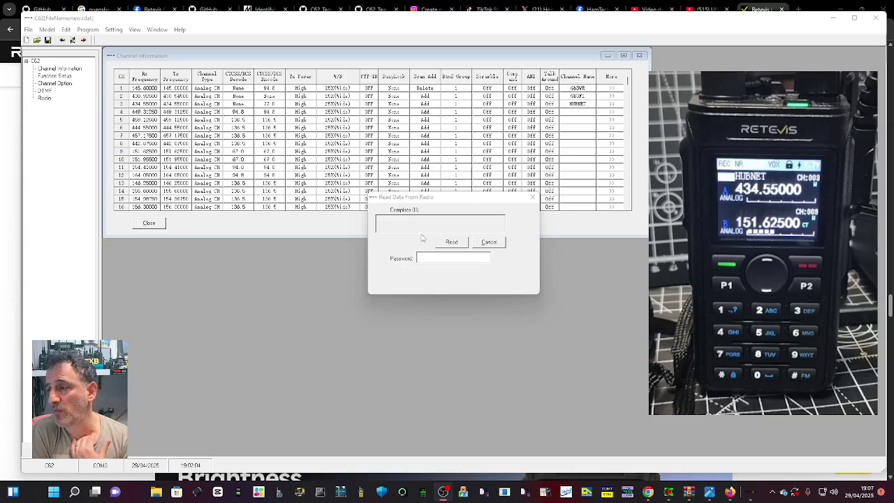
left_click(457, 243)
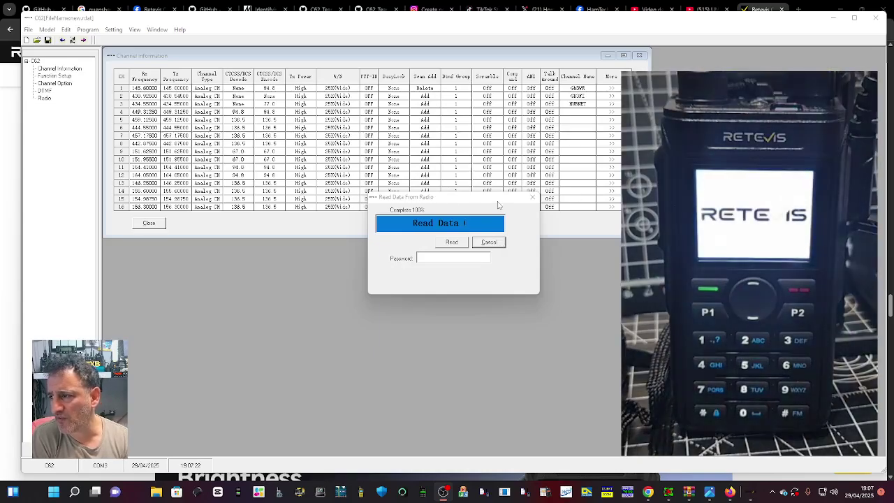
left_click(533, 200)
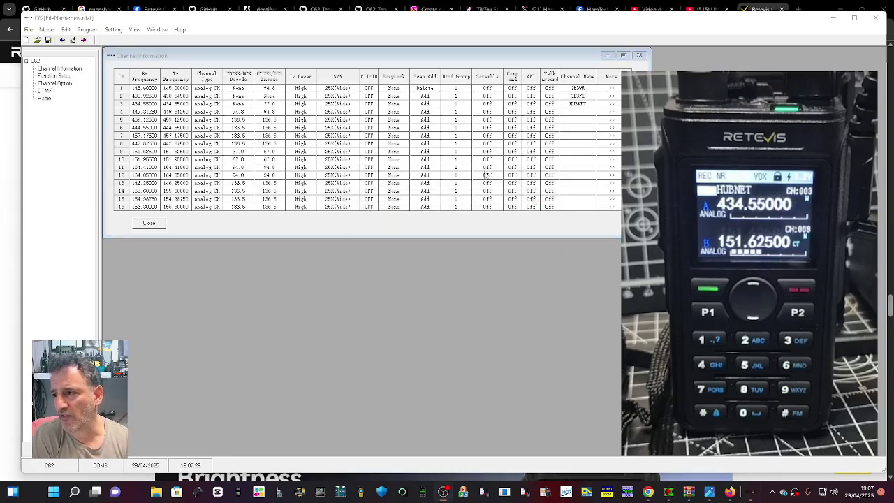
Step: Open the Function Setup window showing Frequency A/B, key definitions, VOX and sleep settings
left_click(214, 105)
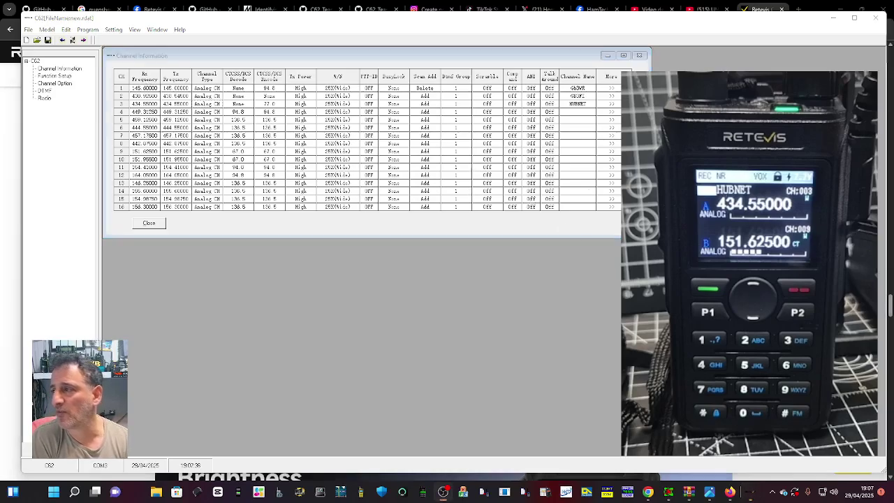
left_click(59, 76)
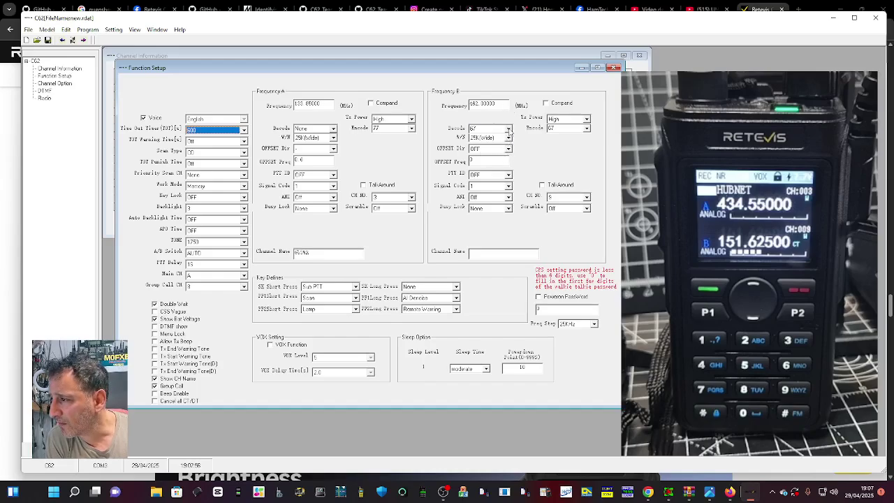
Step: Keep Frequency B decode at 67.0 and offset direction OFF, then close Function Setup
left_click(508, 129)
left_click(508, 128)
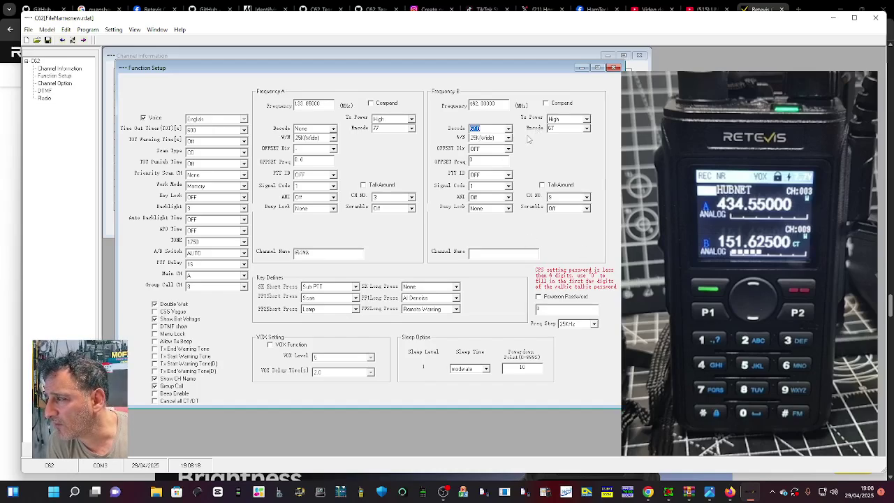
left_click(508, 149)
left_click(509, 153)
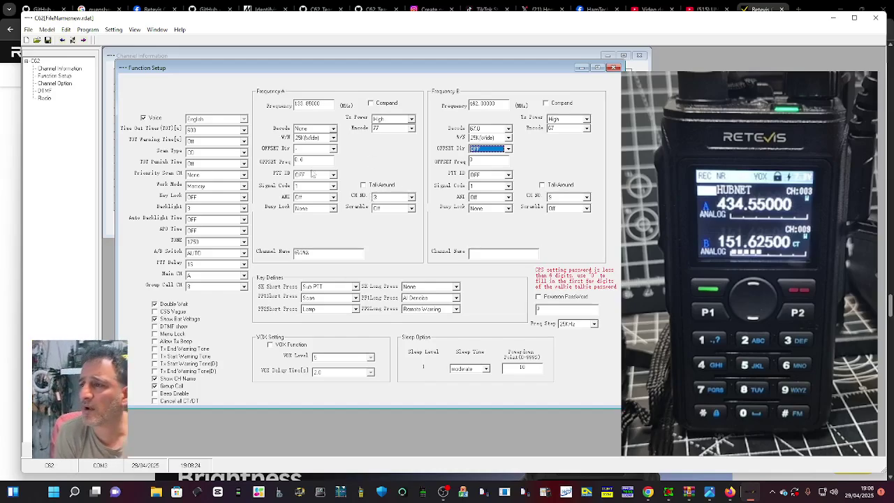
left_click(614, 68)
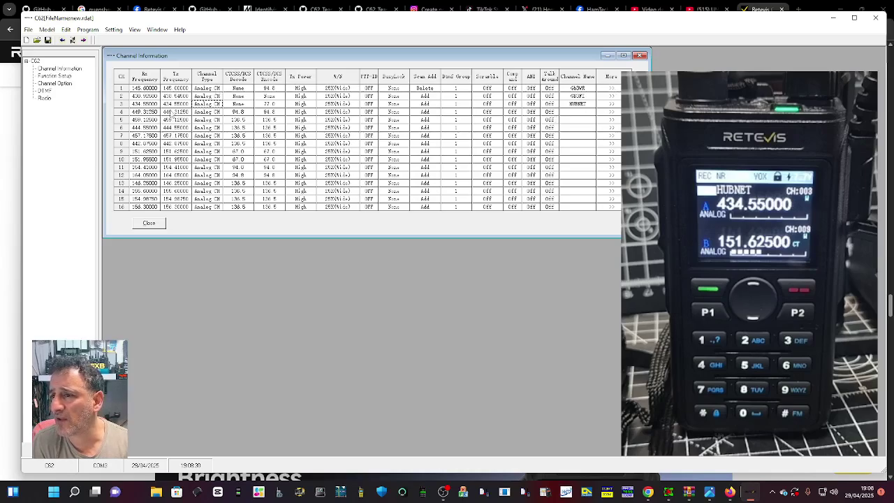
Step: Open the Channel Edit window for channel 4 (449.31250 MHz) from its More cell
left_click(445, 494)
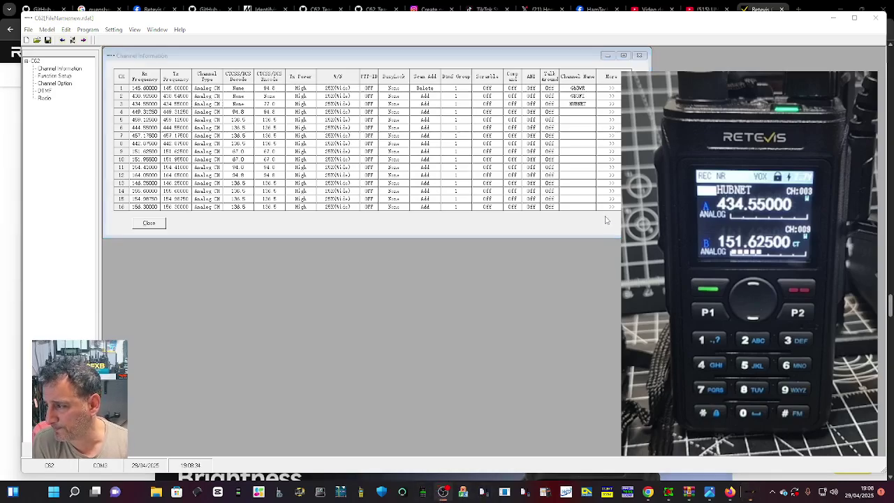
left_click(606, 220)
left_click(145, 112)
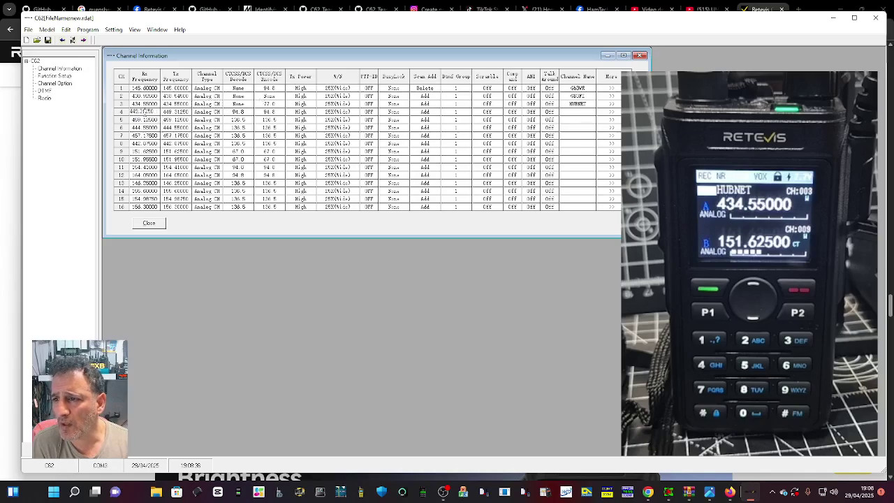
left_click(618, 113)
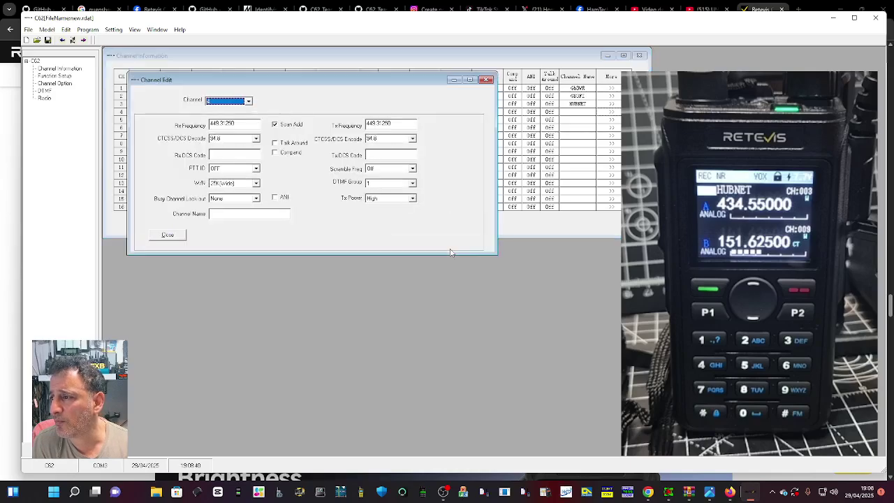
Step: Select channel 4 in the Channel Edit window's Channel dropdown
left_click_drag(393, 85, 463, 130)
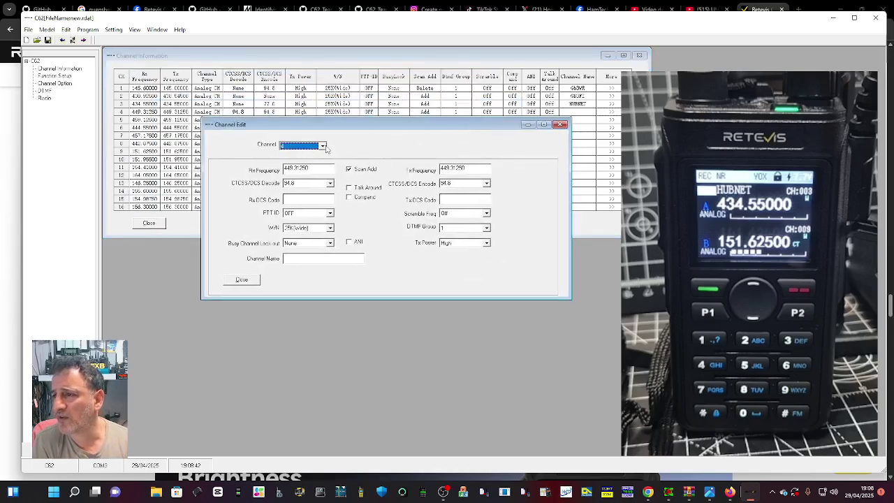
left_click(322, 146)
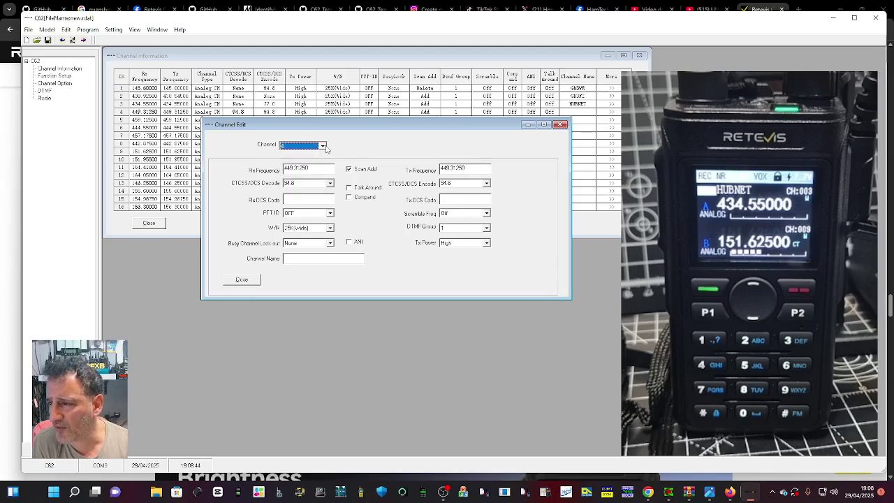
left_click(325, 148)
left_click(322, 146)
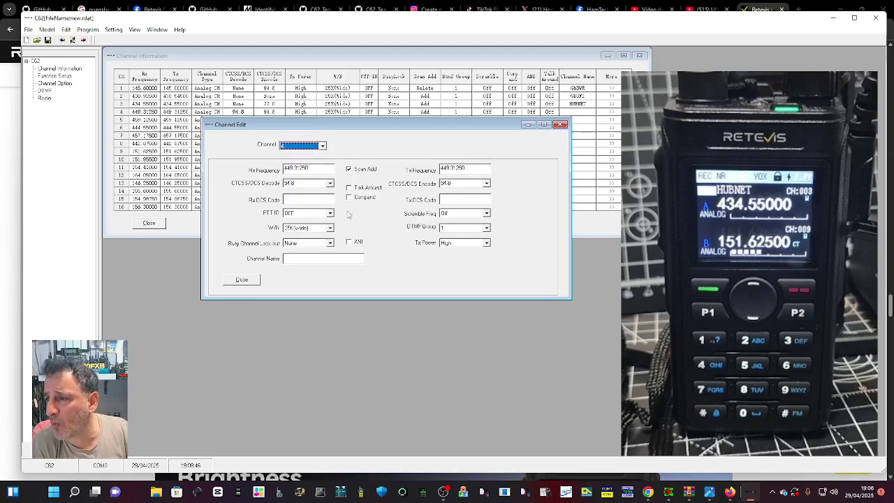
left_click(305, 259)
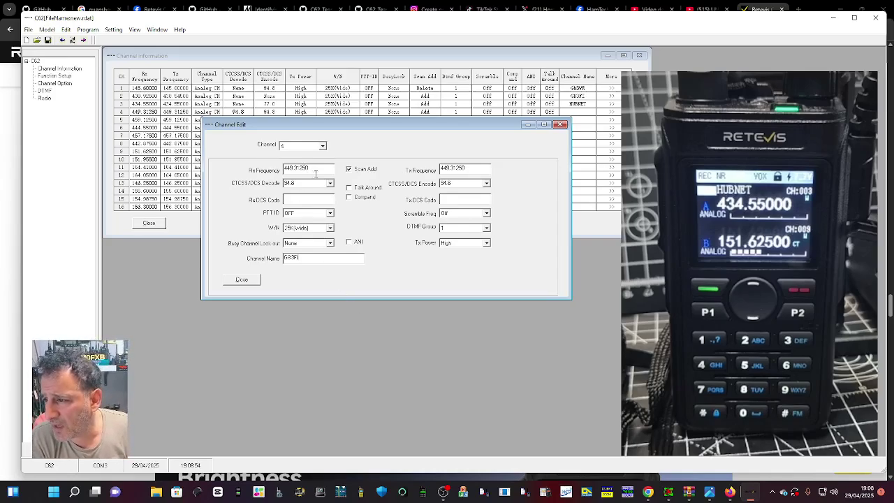
Step: Enter 430.92500 as the receive frequency and 438.545 as the transmit frequency
double_click(313, 168)
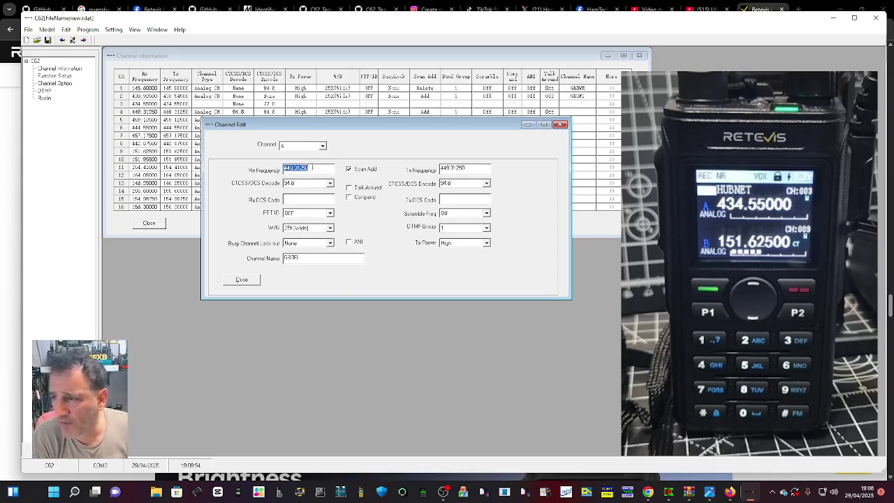
left_click(316, 165)
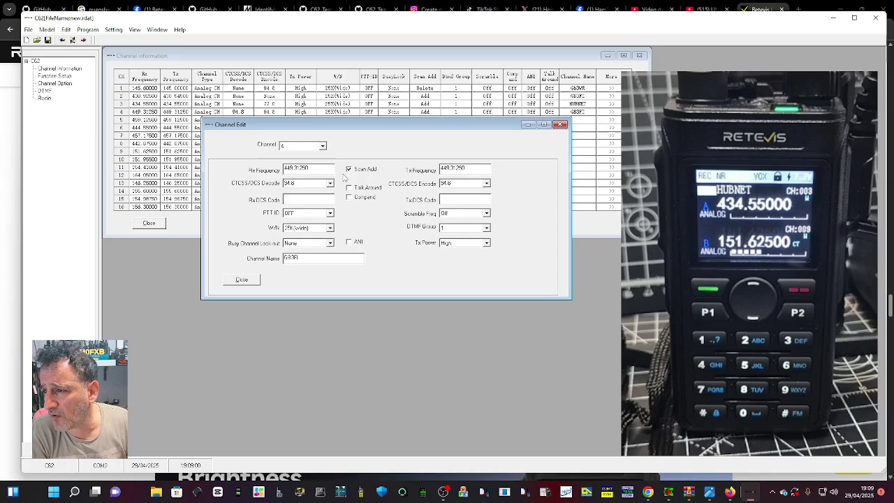
double_click(295, 168)
type("430")
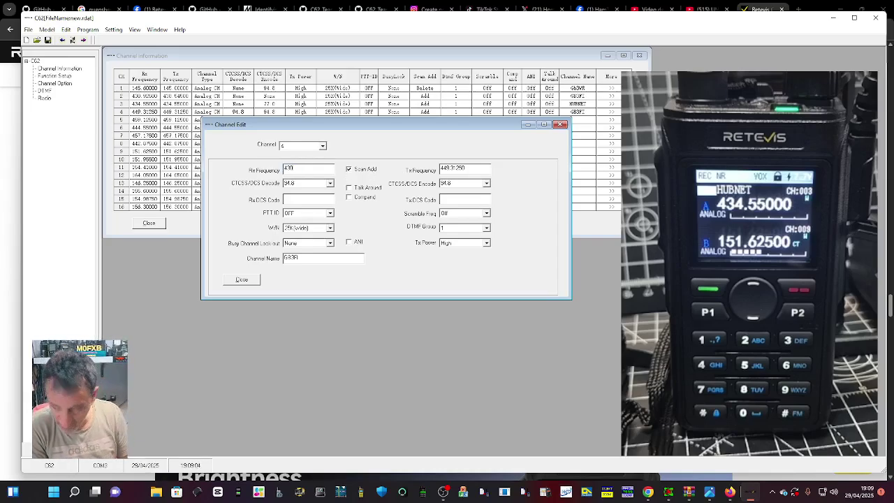
type(".9")
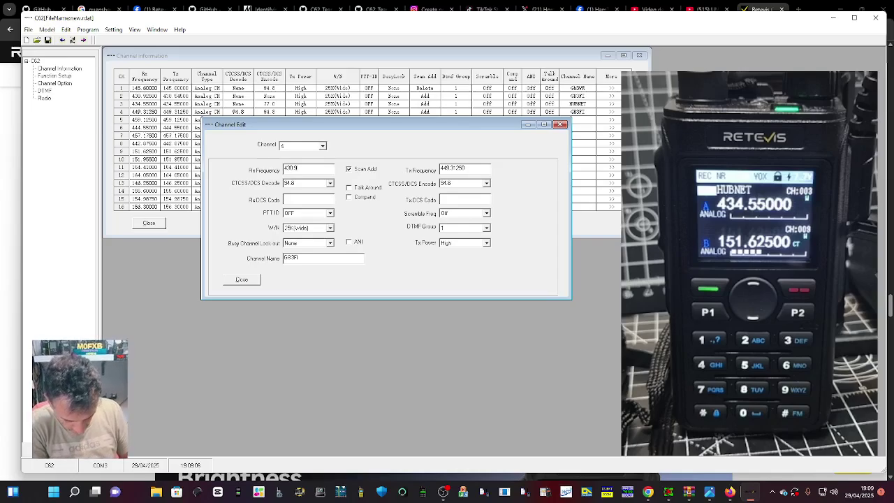
type("25")
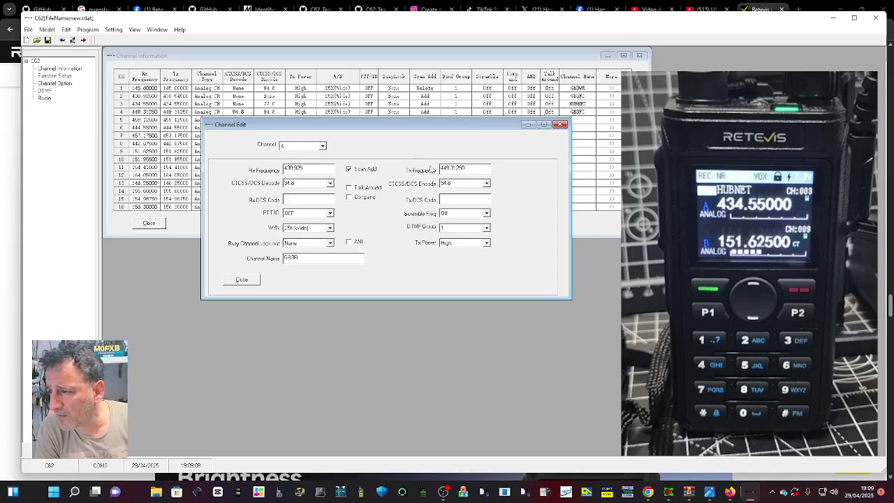
type("00")
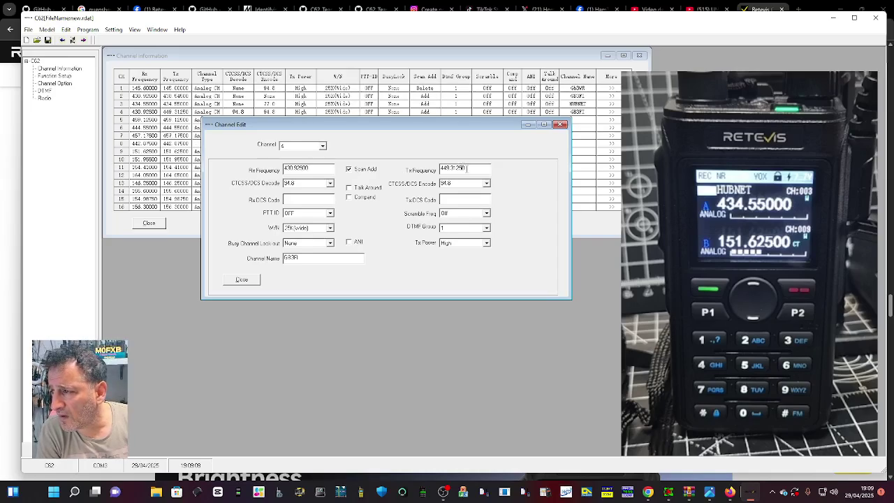
double_click(464, 168)
left_click(464, 169)
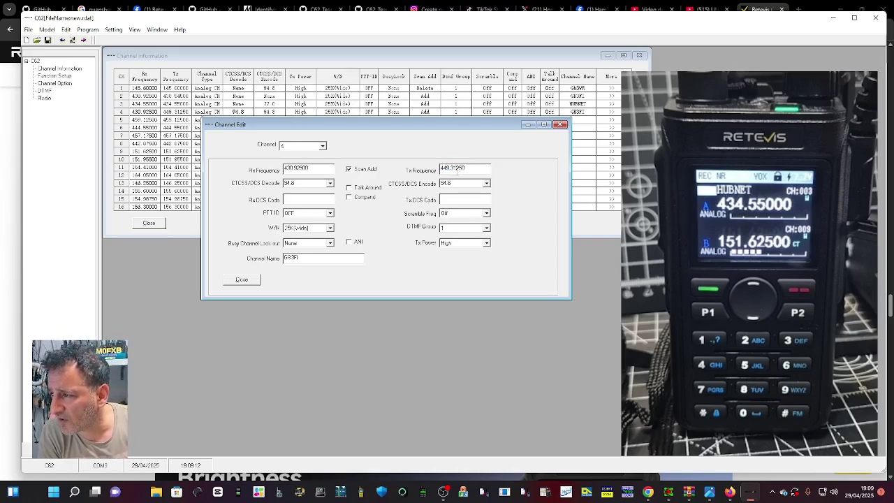
double_click(464, 168)
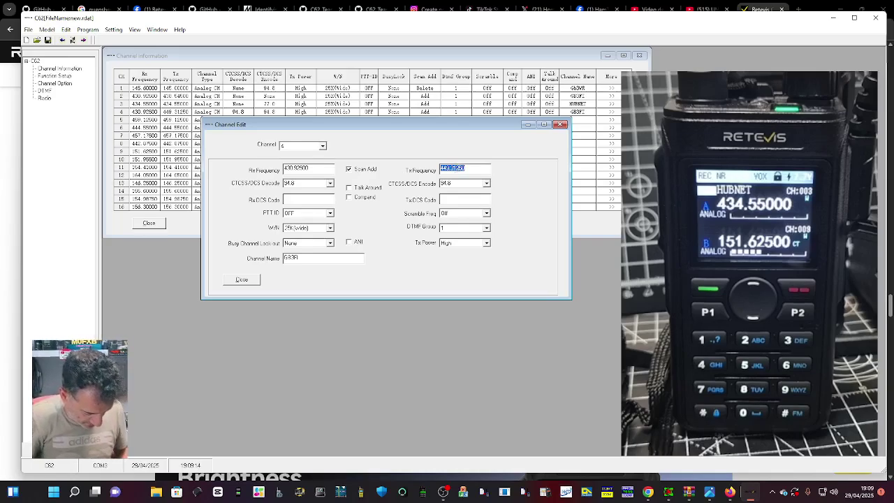
type("438.545")
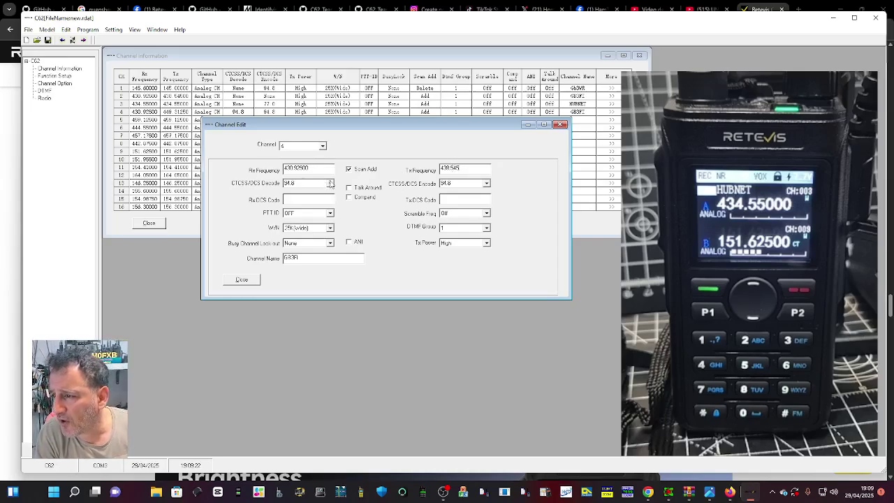
Step: Set channel 4's CTCSS/DCS decode to None and its encode tone to 77.0
left_click(329, 184)
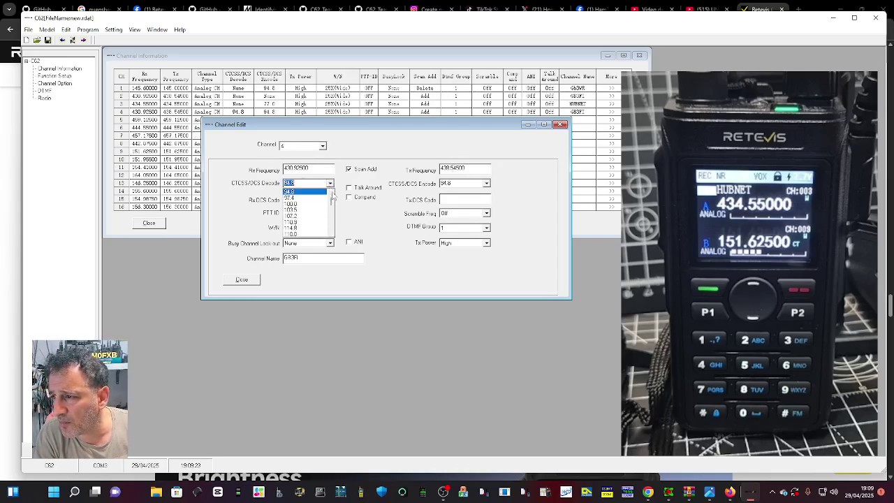
scroll(330, 197, "up", 4)
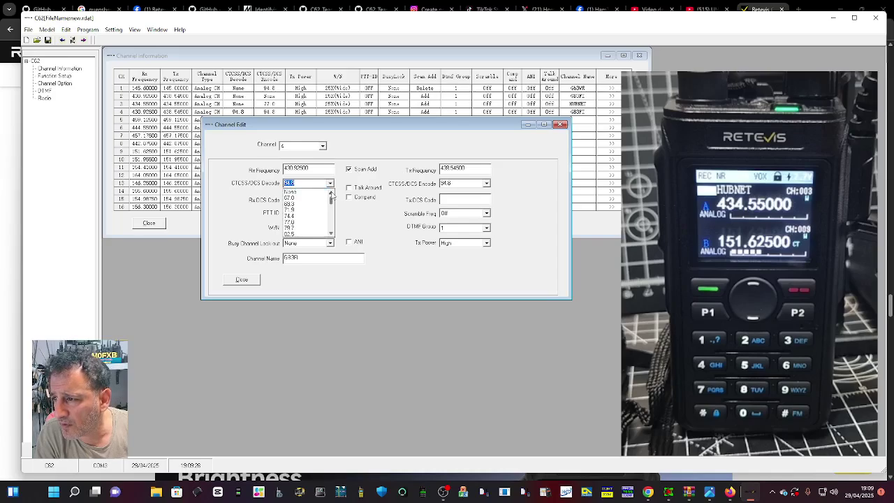
left_click(299, 193)
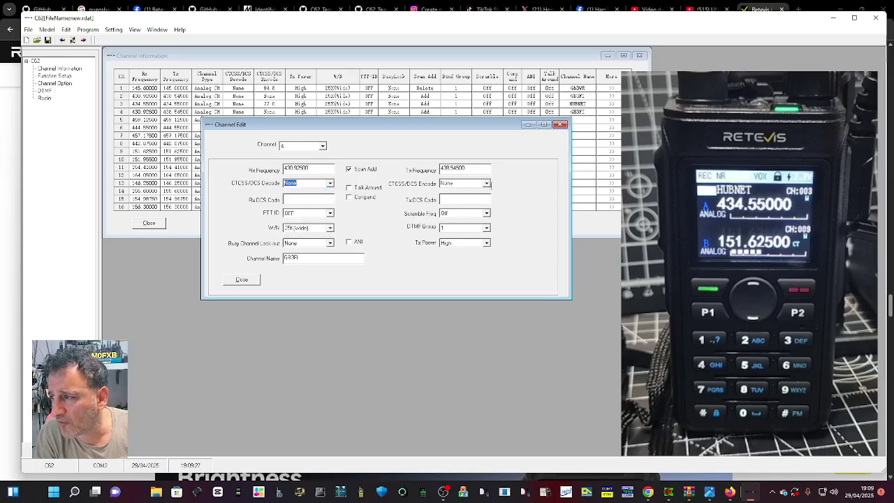
left_click(472, 184)
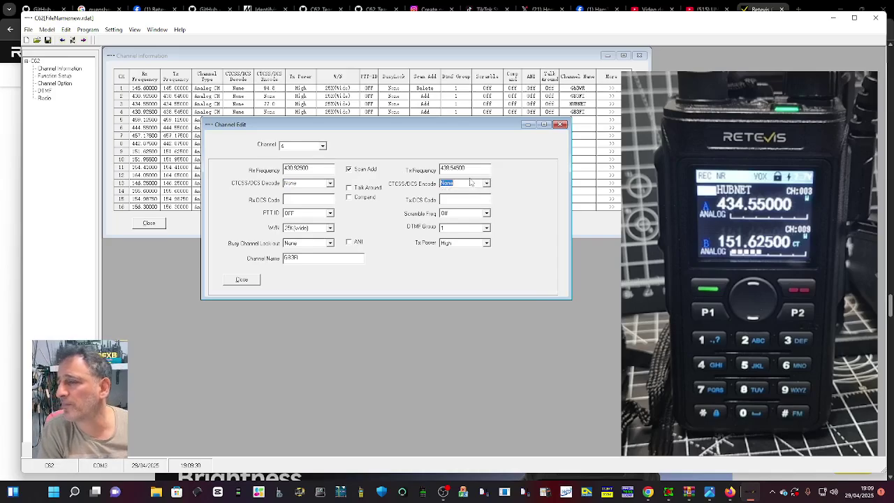
left_click(487, 184)
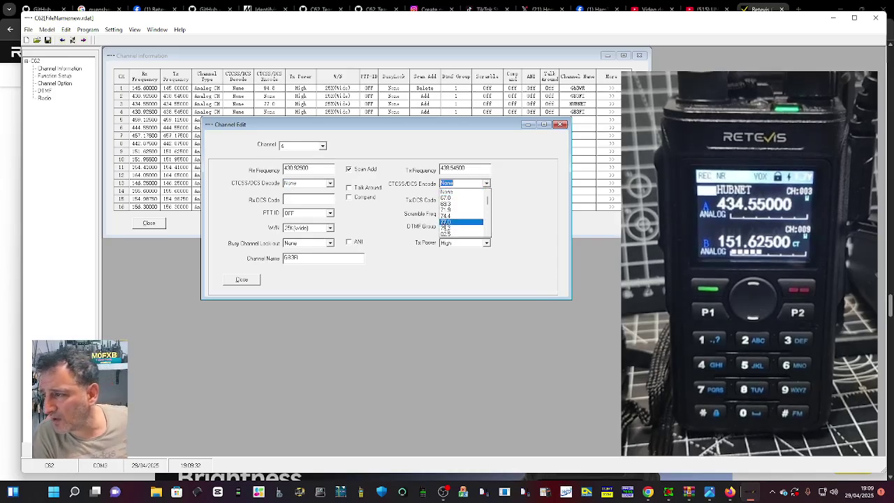
left_click(454, 222)
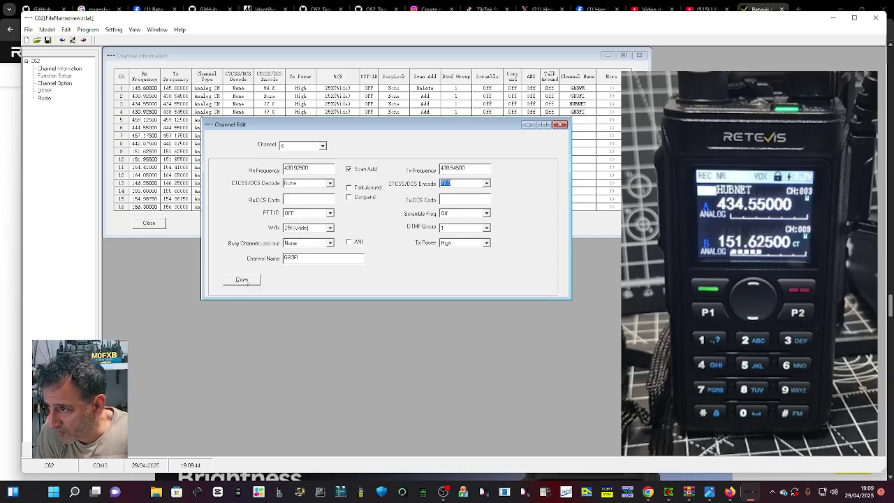
Step: Close Channel Edit and start Program > Write To Radio to send the channel data
left_click(242, 280)
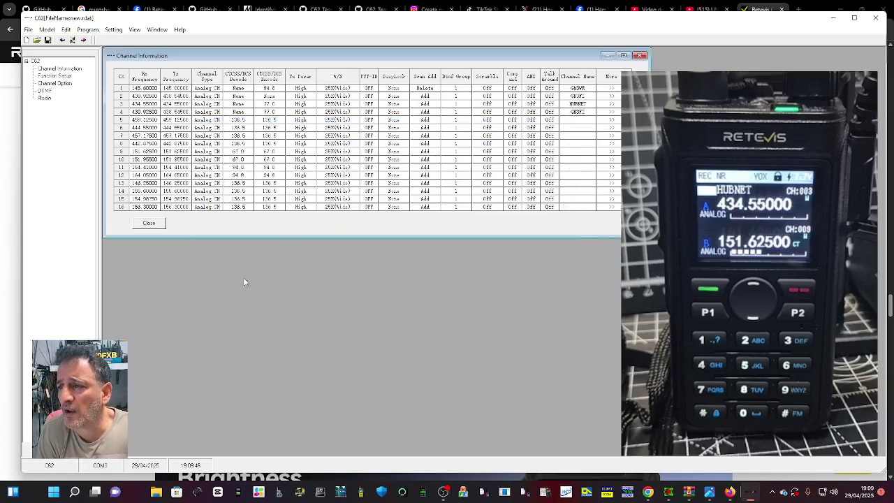
left_click(88, 30)
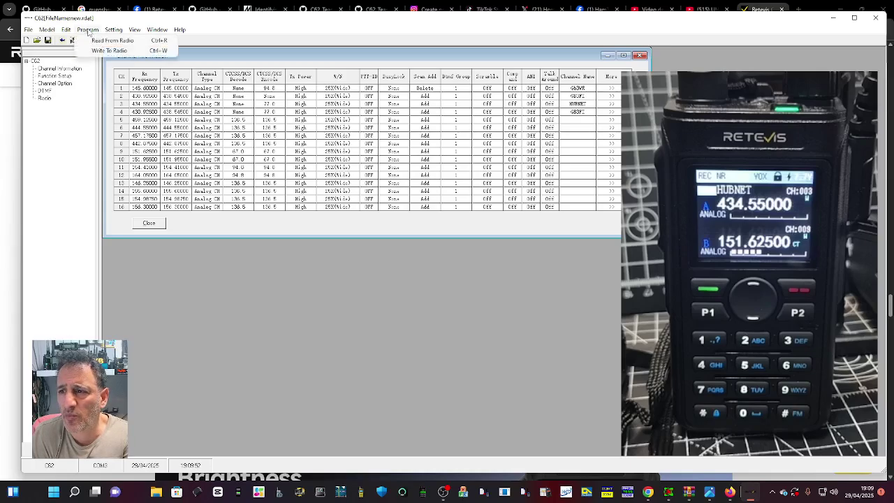
left_click(102, 51)
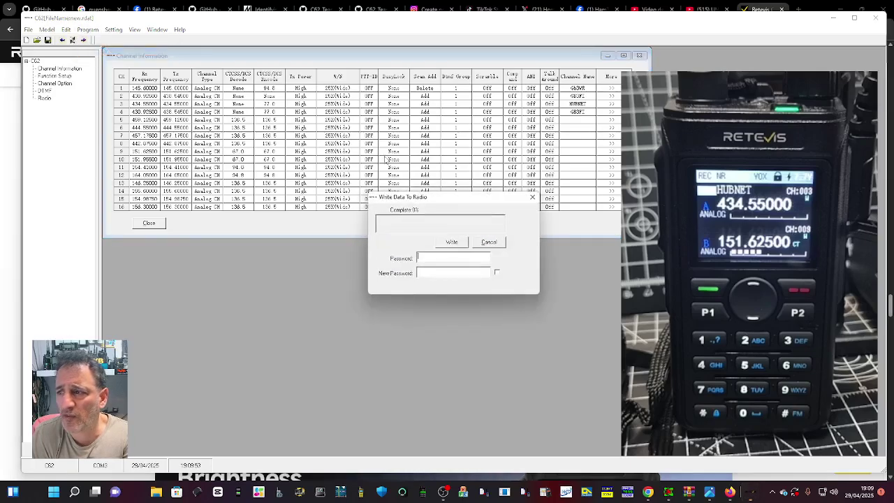
left_click(453, 242)
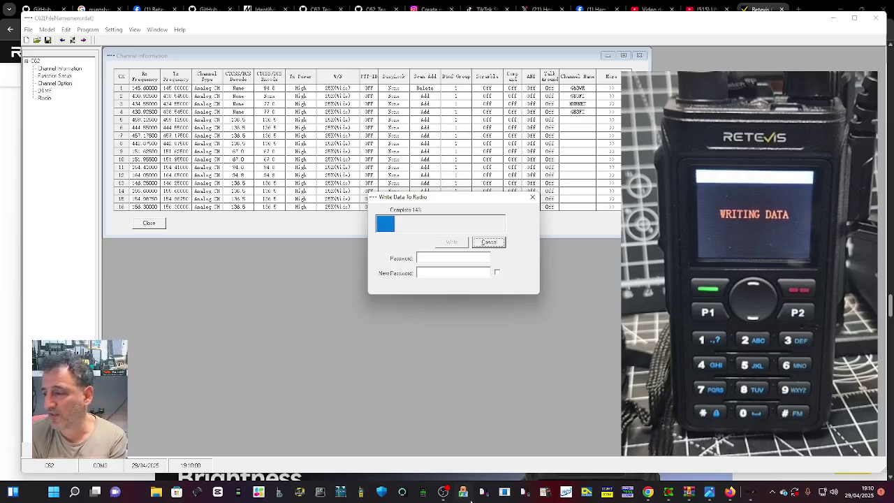
Step: Bring the Write Data To Radio window forward and let it reach 100%
left_click(444, 493)
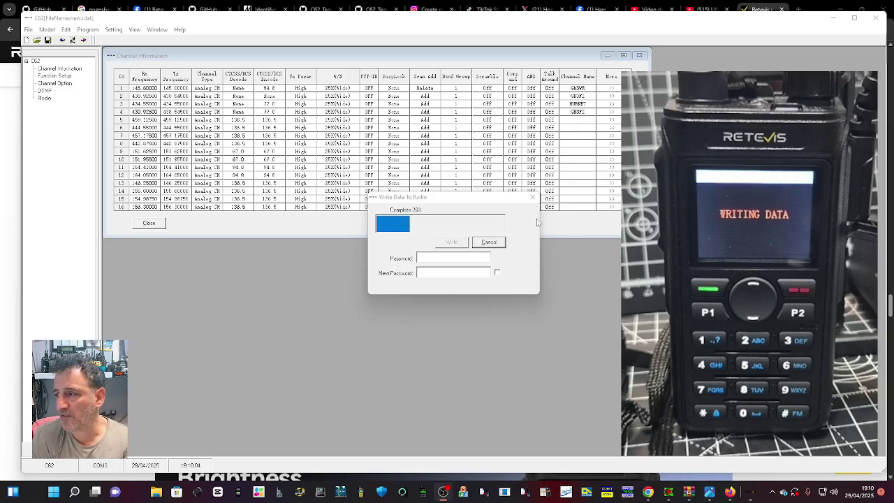
left_click(474, 199)
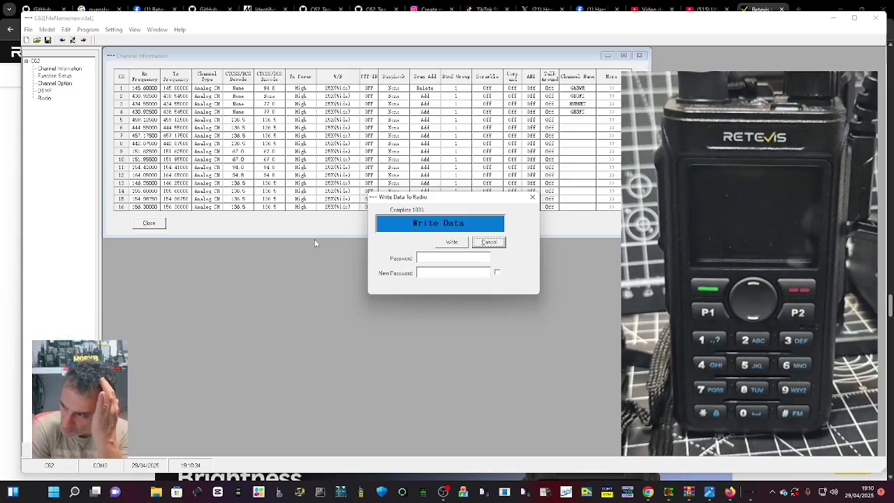
Step: Close the completed write window, returning to the Channel Information table
left_click(533, 198)
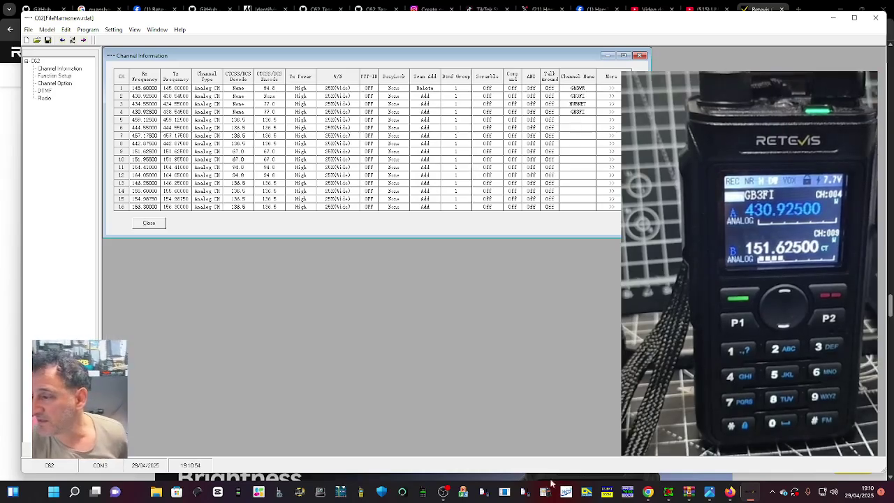
left_click(442, 492)
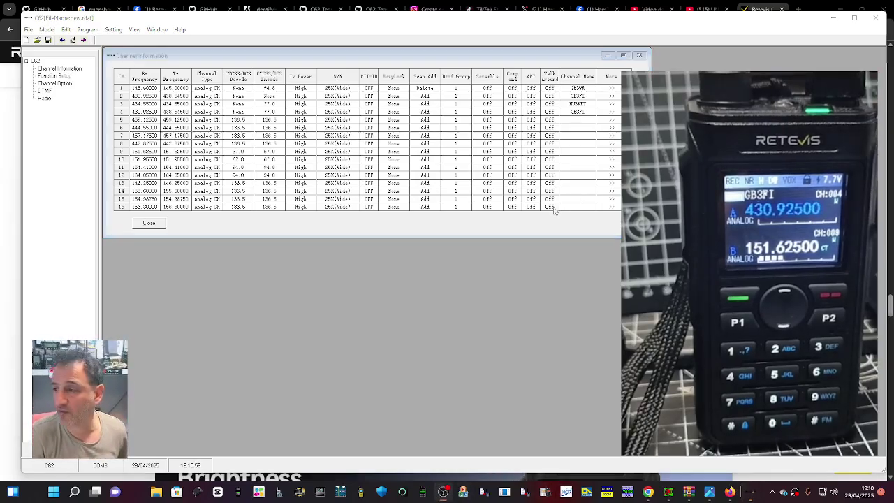